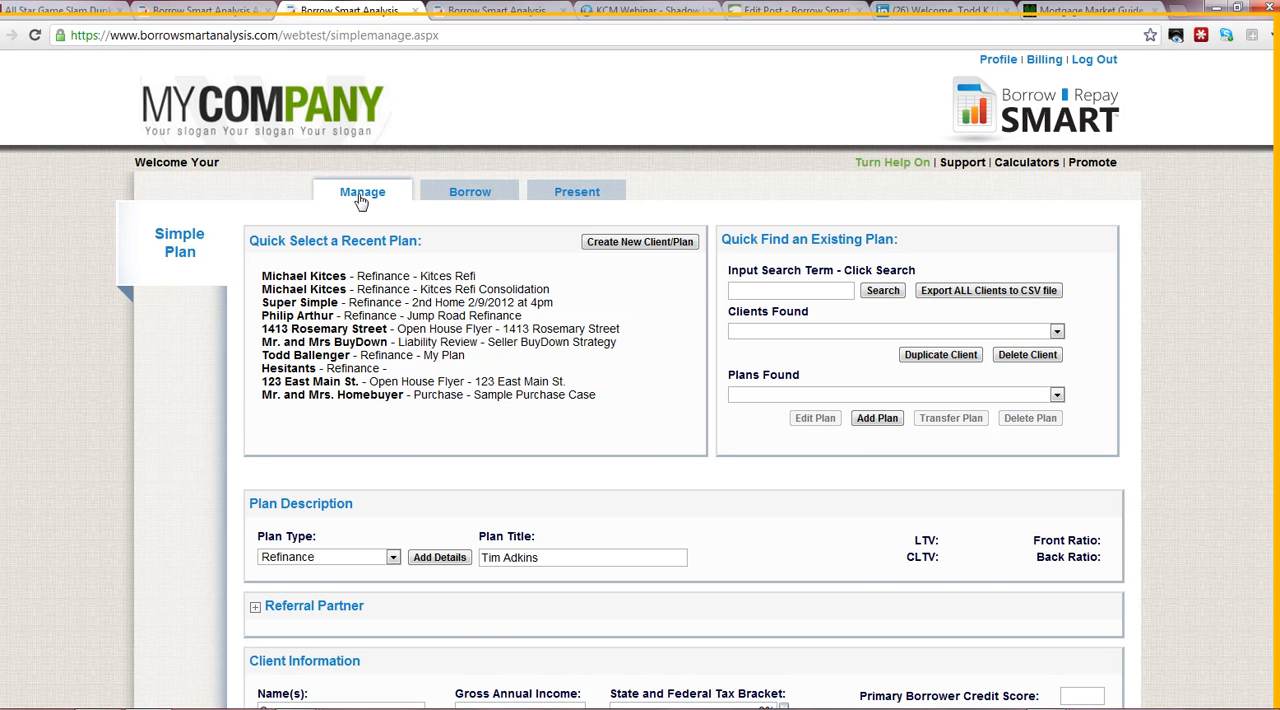
- Review the details of the 30 Year Fixed mortgage under current liabilities and save them
scroll(846, 537, down, 4)
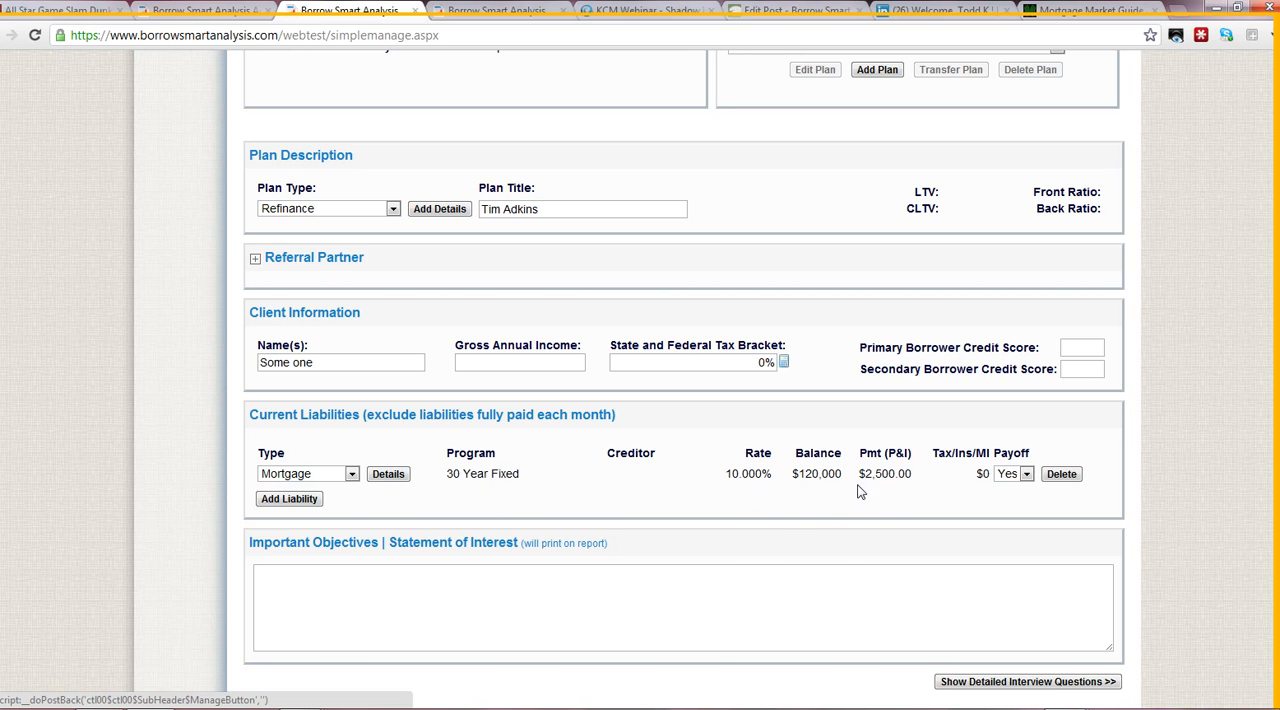
click(388, 474)
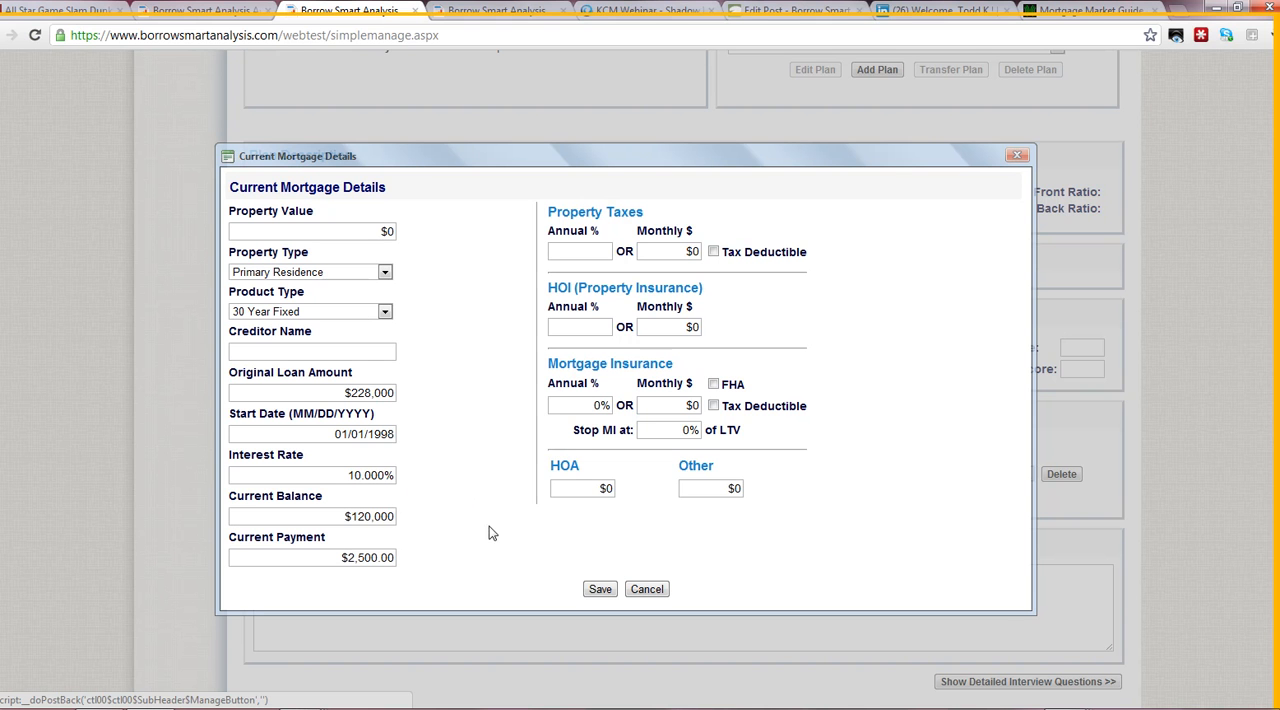
click(600, 590)
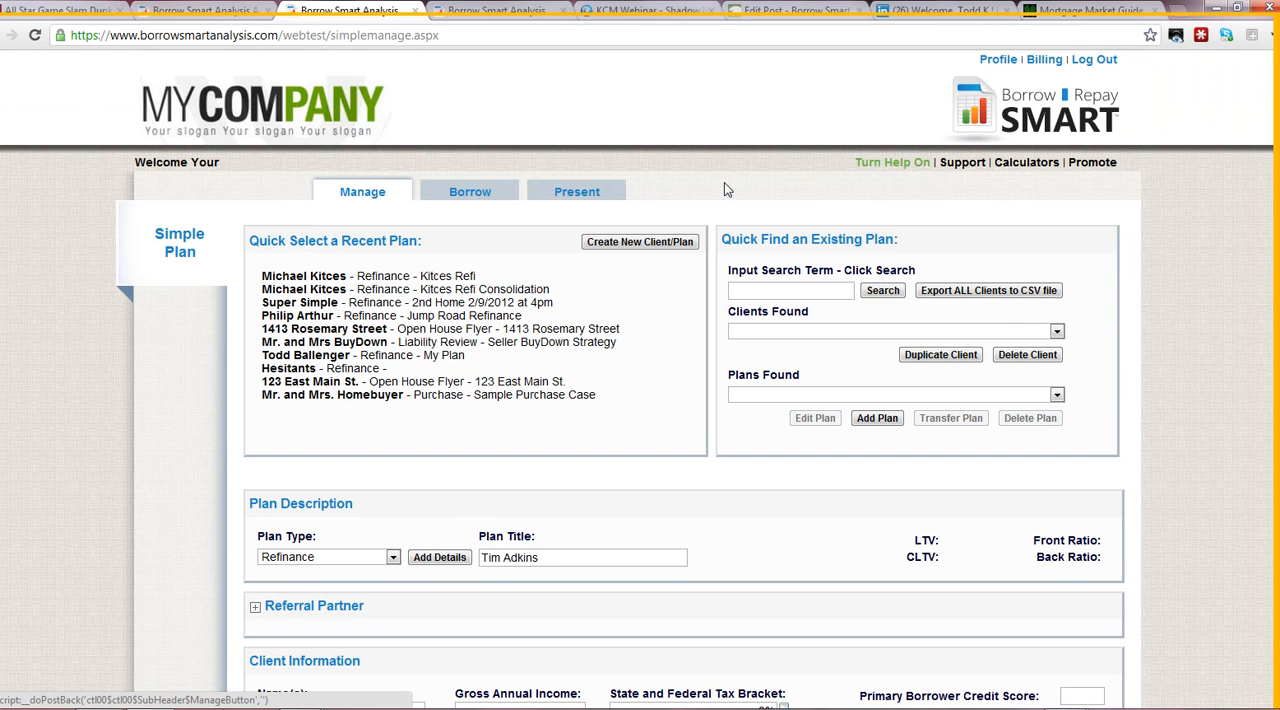
- In the plan's borrowing comparison, set the pre-tax rate of the $30kPayment alternative's first loan to 10%
click(467, 195)
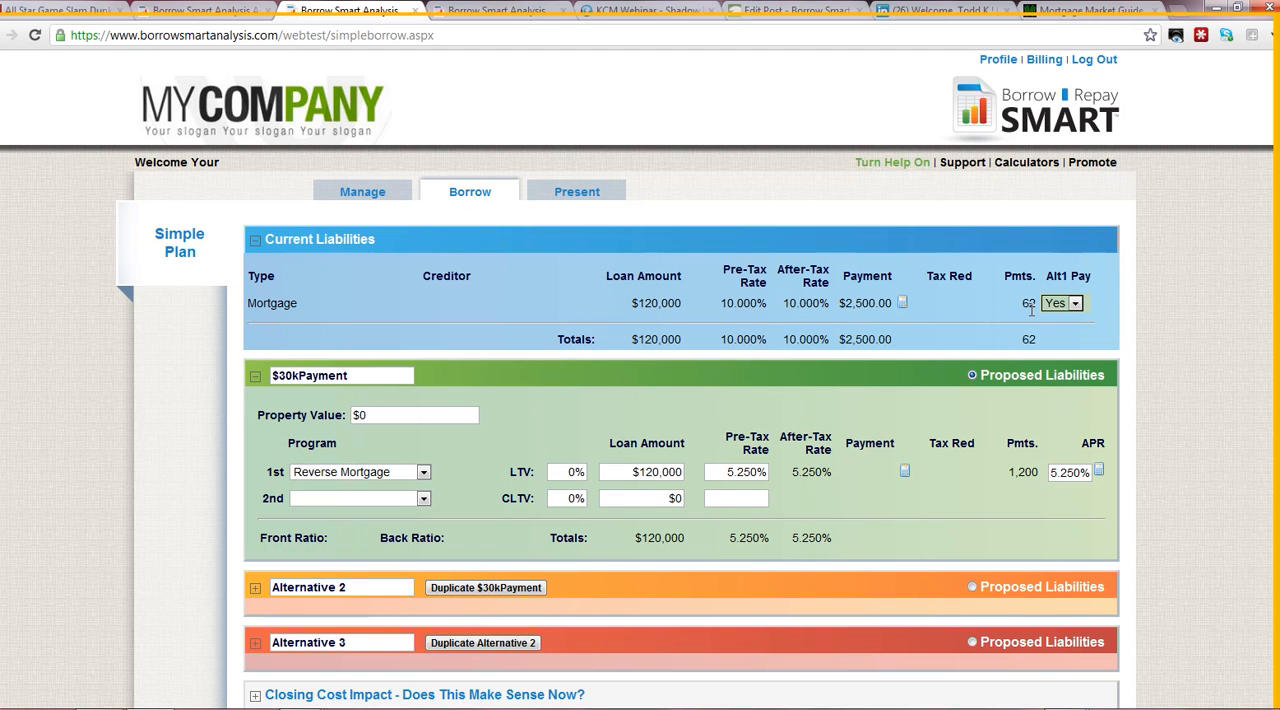
scroll(930, 342, down, 2)
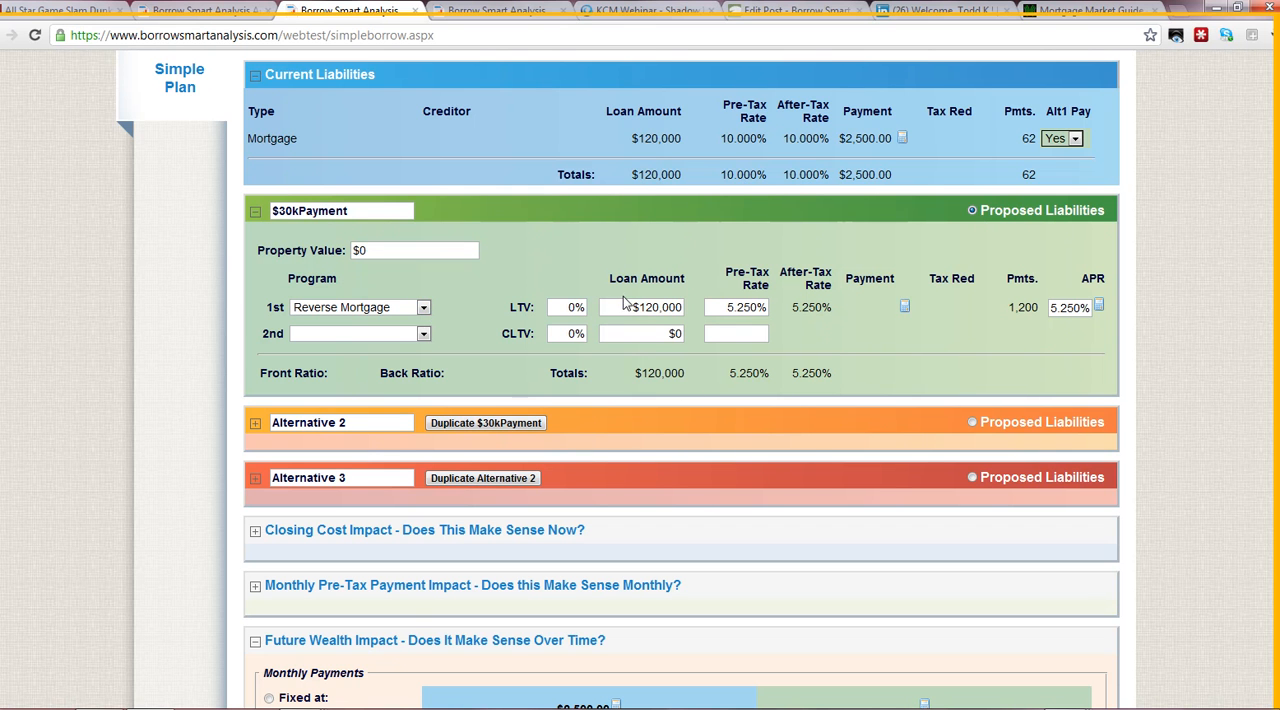
drag(622, 307, 793, 305)
text(10)
key(Tab)
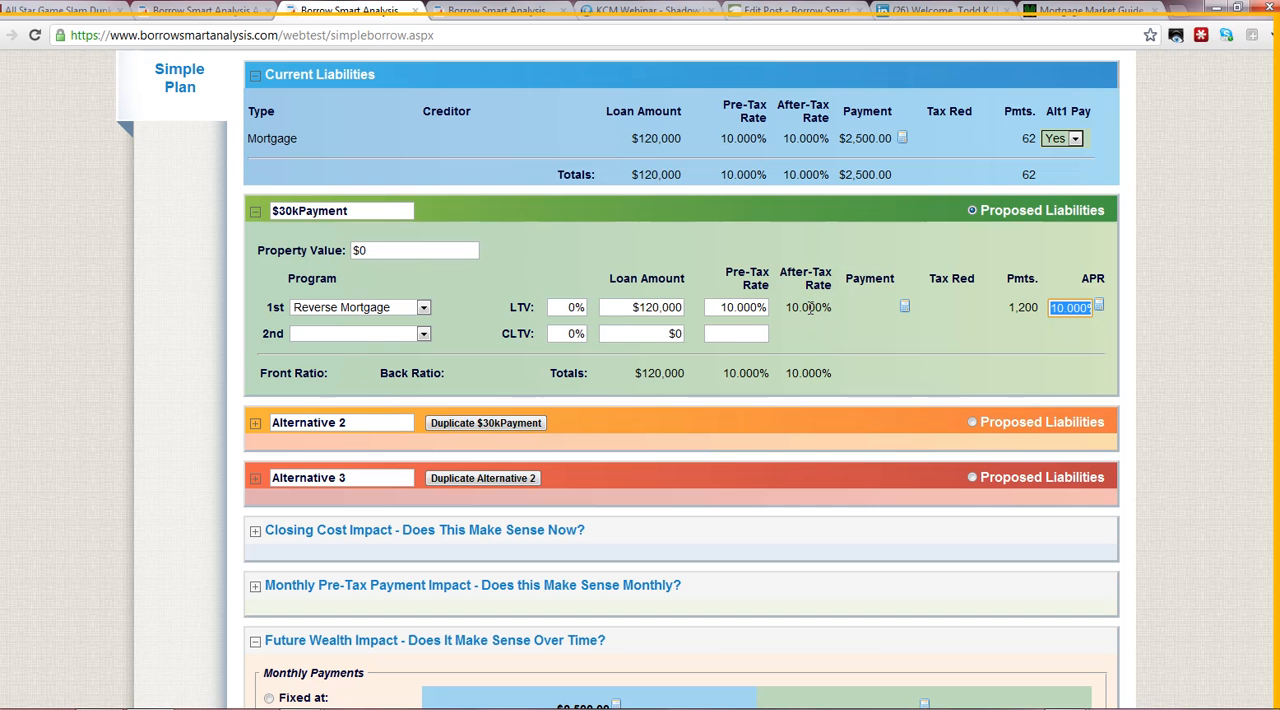
click(1147, 312)
- Set the timeframe of the future wealth comparison to 5 years
scroll(1148, 315, down, 3)
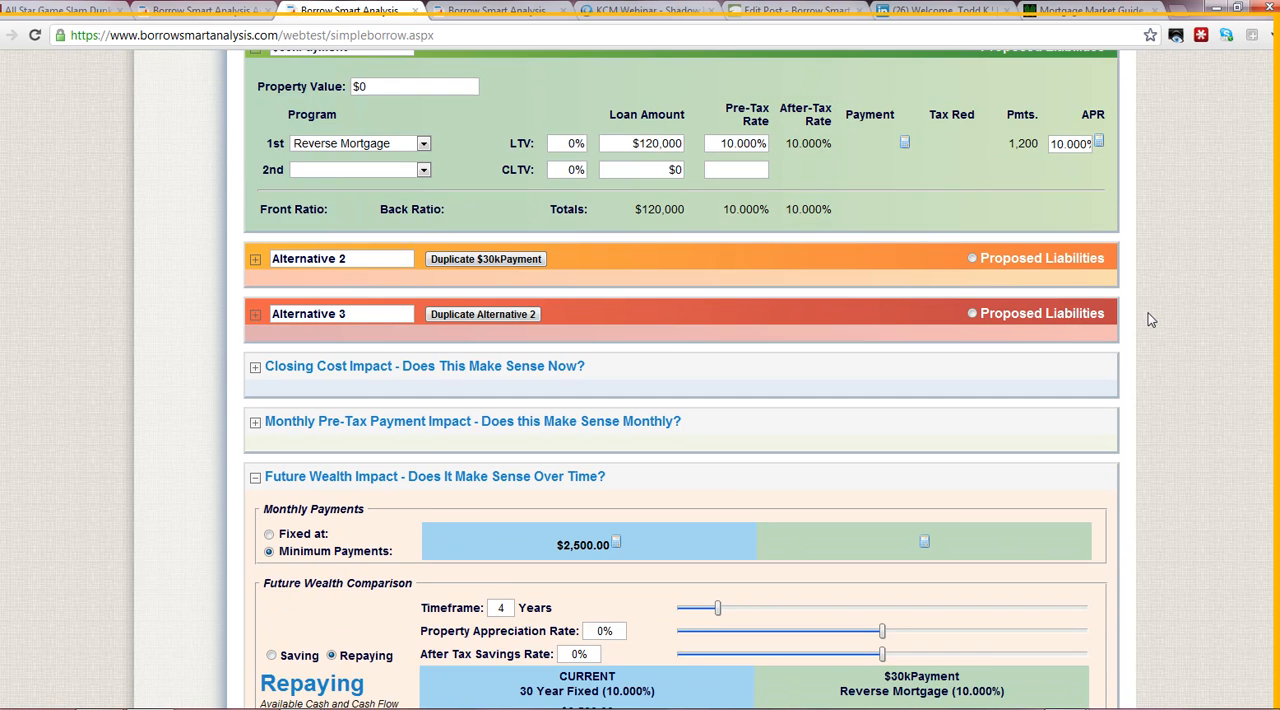
scroll(1150, 319, down, 2)
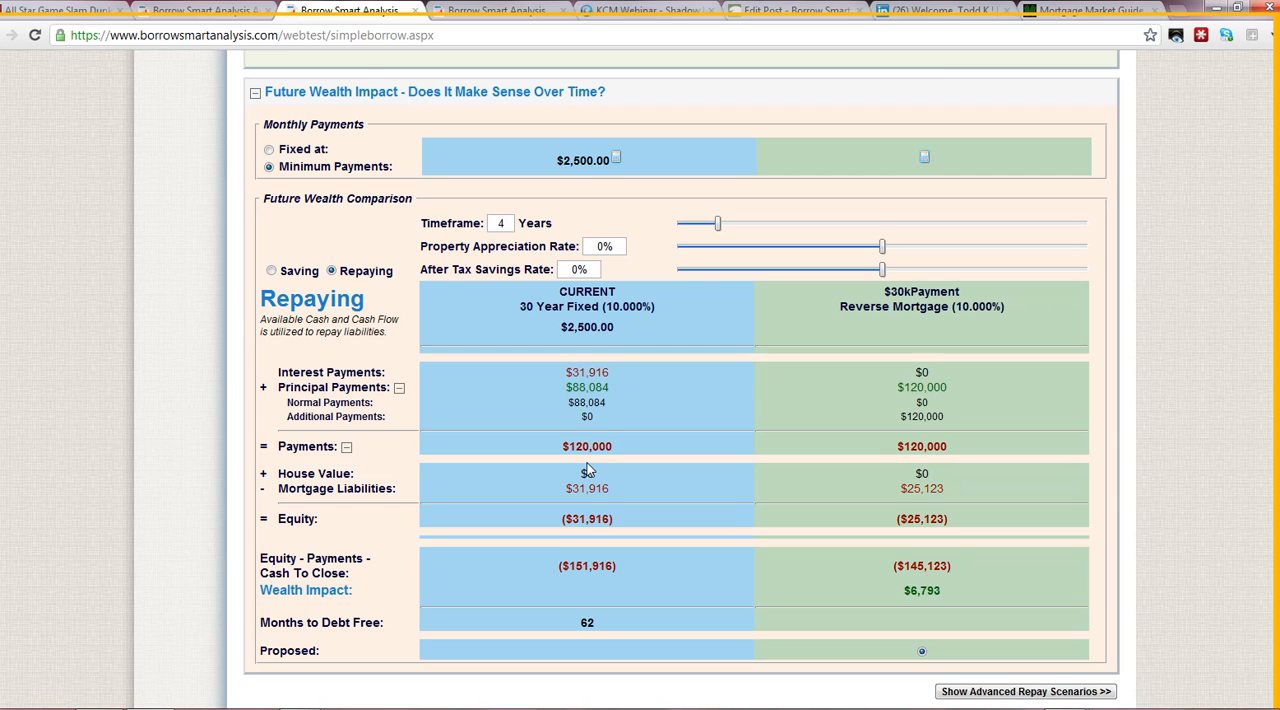
drag(717, 223, 731, 223)
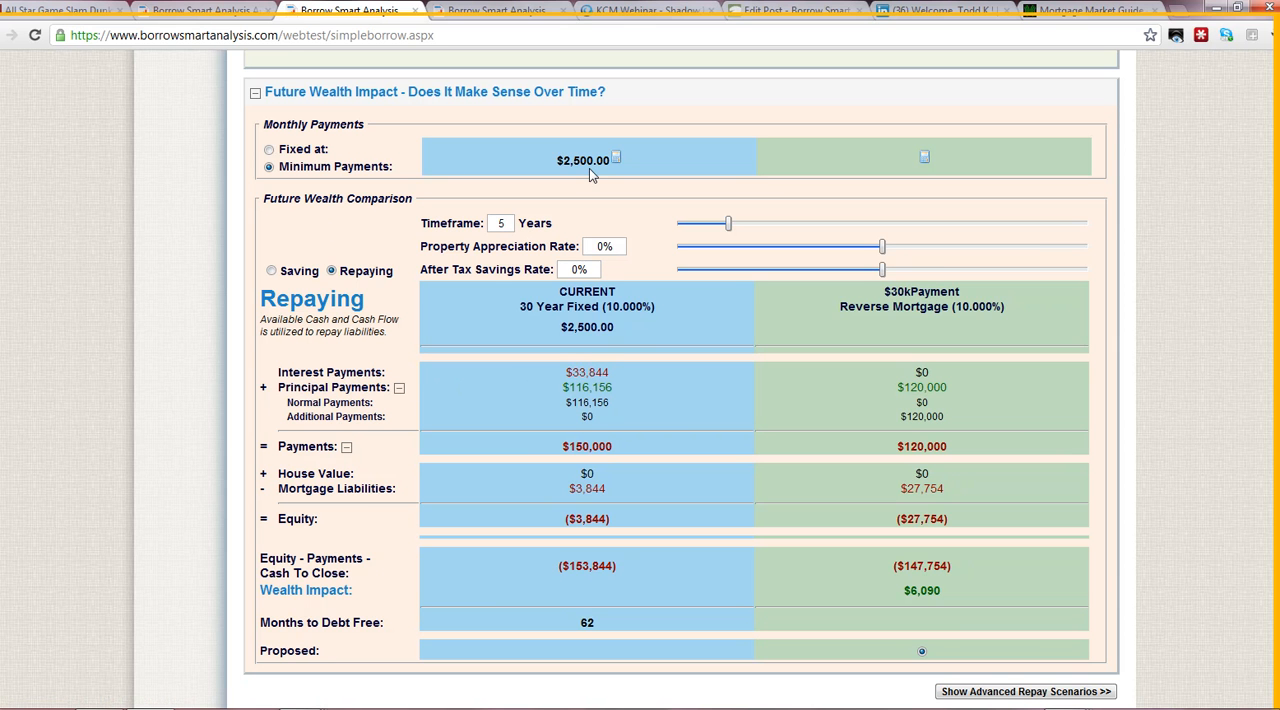
- Examine the current mortgage's interest, principal, total payments and remaining liability in the future wealth comparison
drag(565, 372, 616, 387)
click(564, 450)
drag(564, 450, 642, 449)
drag(578, 474, 627, 490)
- Review the amounts and start months of the $30kPayment alternative's extra payments and save the list
click(924, 158)
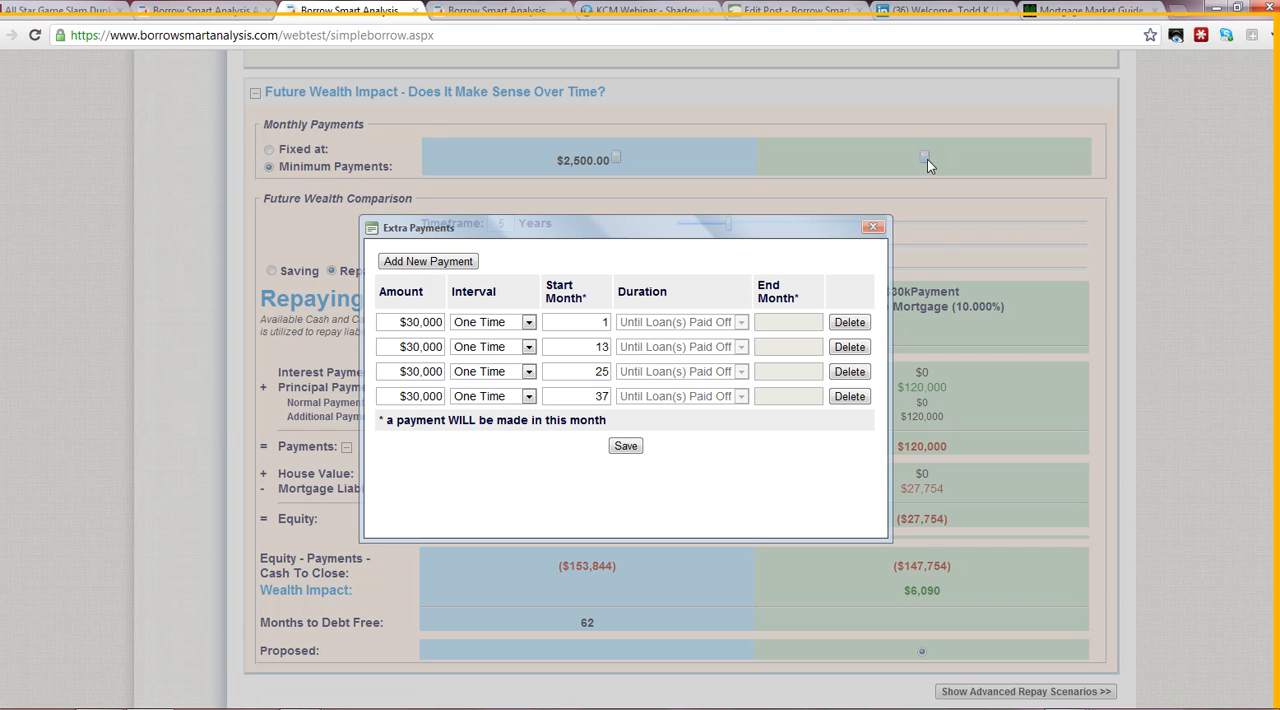
click(396, 321)
click(585, 322)
click(591, 347)
click(600, 322)
click(593, 347)
click(593, 371)
click(600, 396)
click(624, 448)
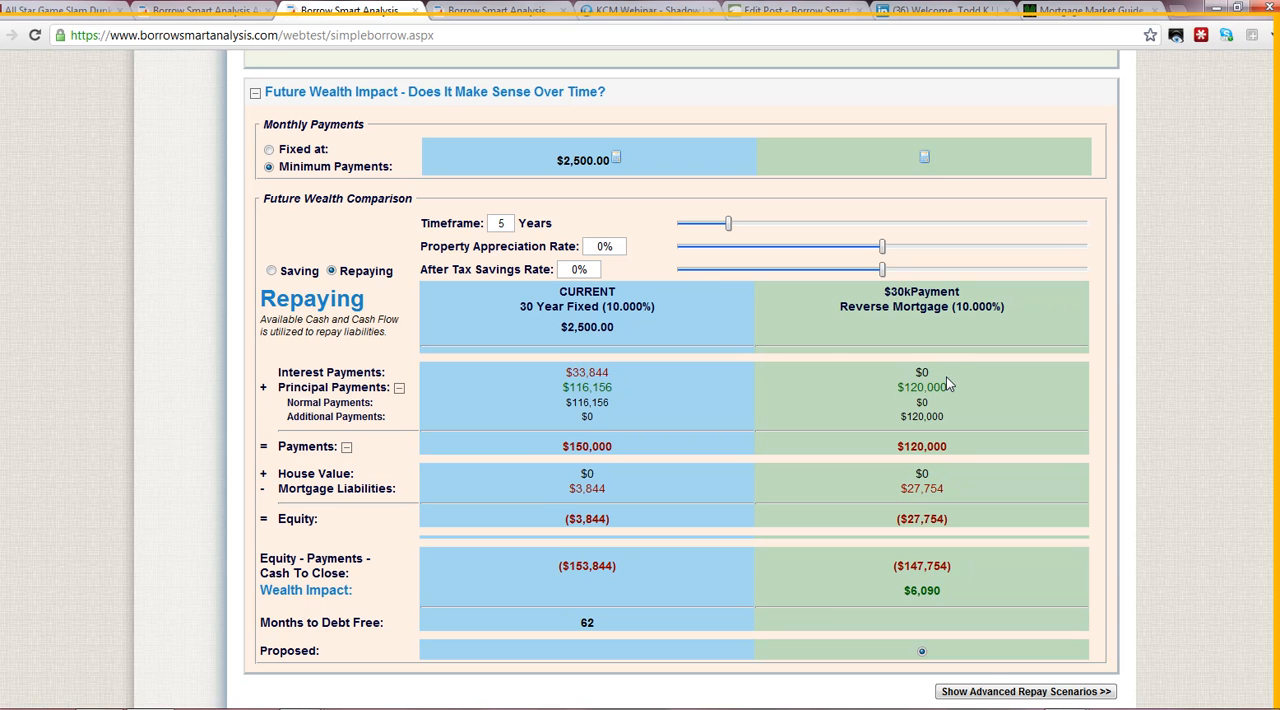
- Add a one-time extra payment of $30,000 starting in month 59 to the $30kPayment alternative and save it
click(925, 160)
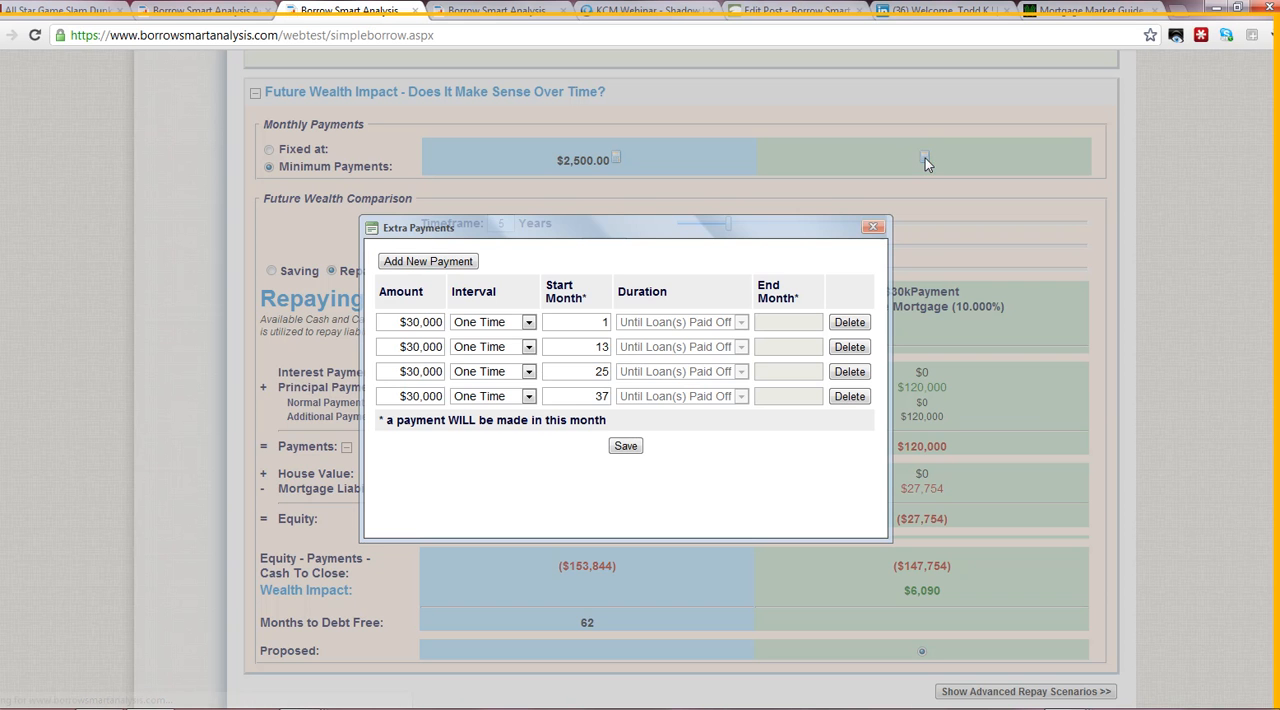
click(428, 261)
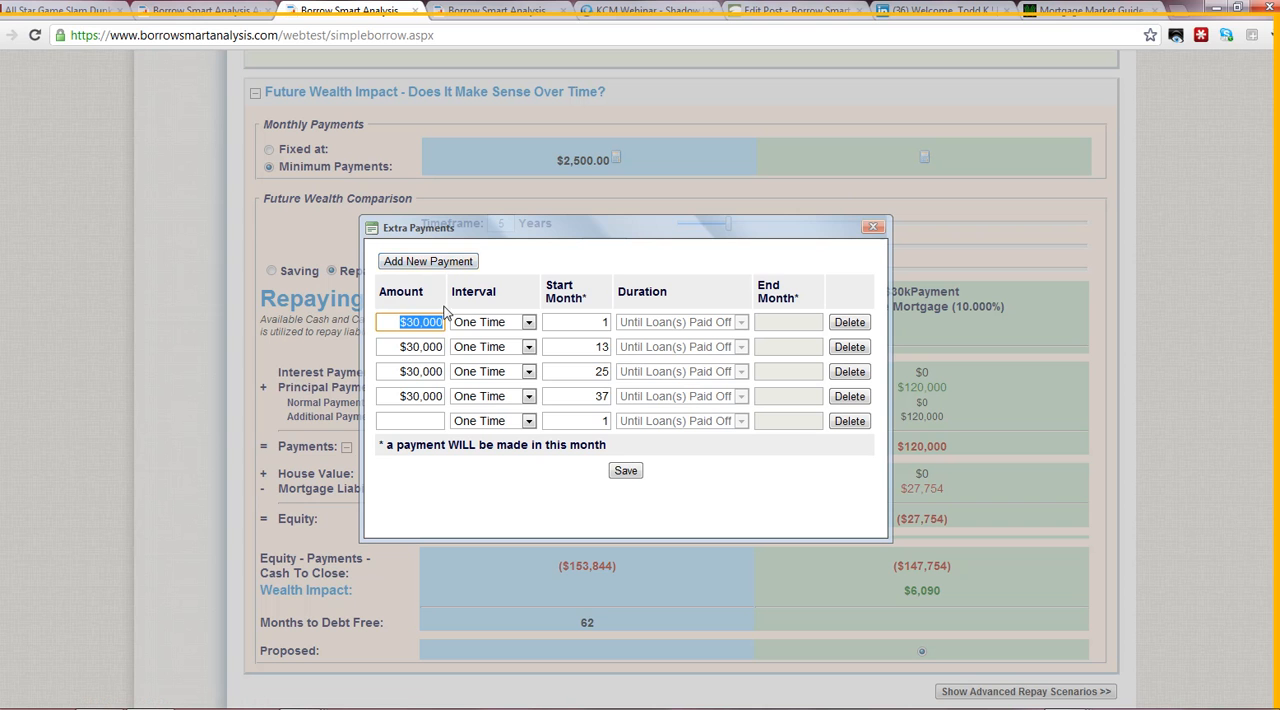
click(435, 421)
text(30000)
key(Tab)
key(Tab)
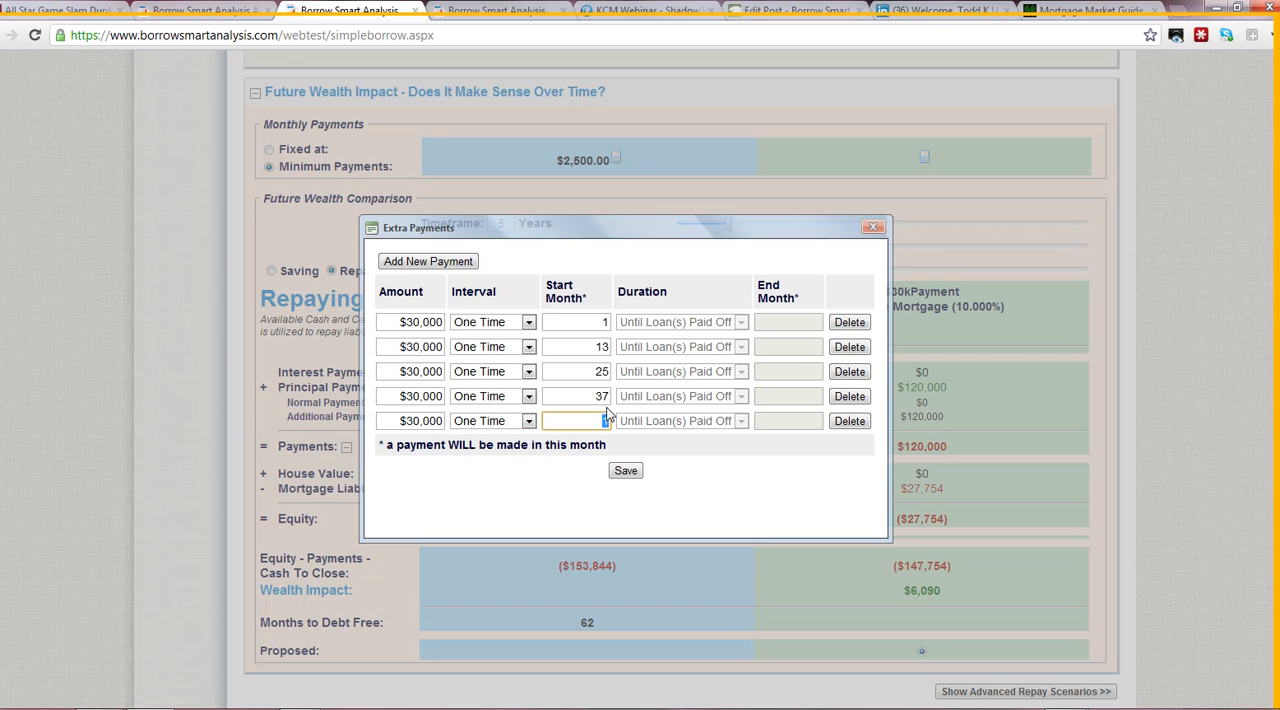
text(59)
click(625, 474)
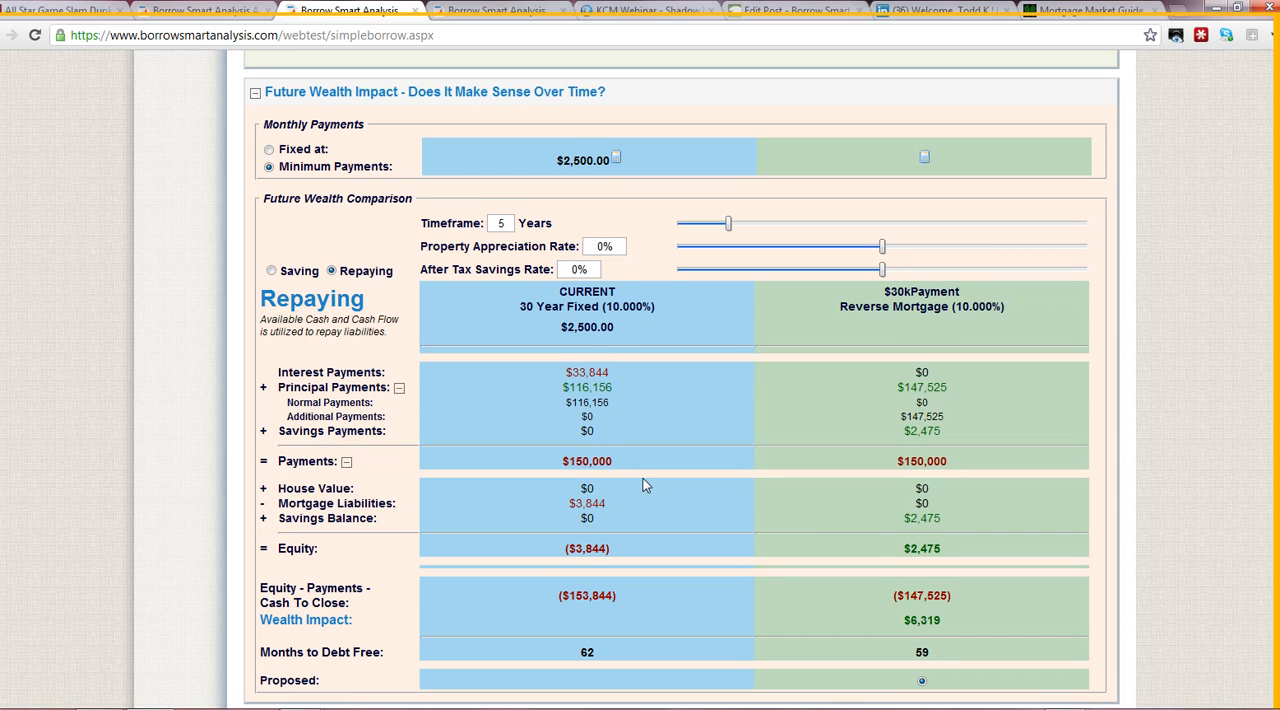
- Compare the mortgage liabilities, savings balance and wealth impact of the current mortgage and the $30kPayment alternative
scroll(790, 478, down, 1)
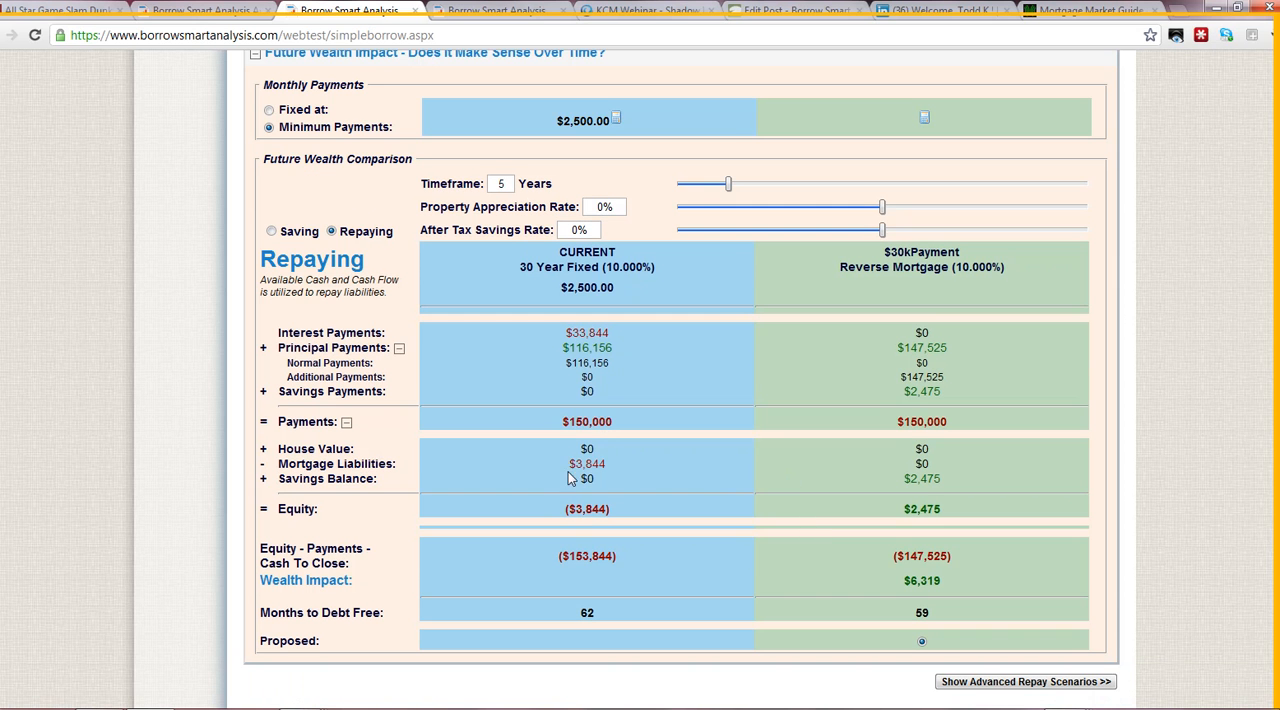
drag(575, 465, 617, 465)
drag(902, 484, 957, 487)
drag(901, 584, 970, 585)
click(1023, 567)
scroll(993, 408, up, 2)
scroll(993, 408, down, 2)
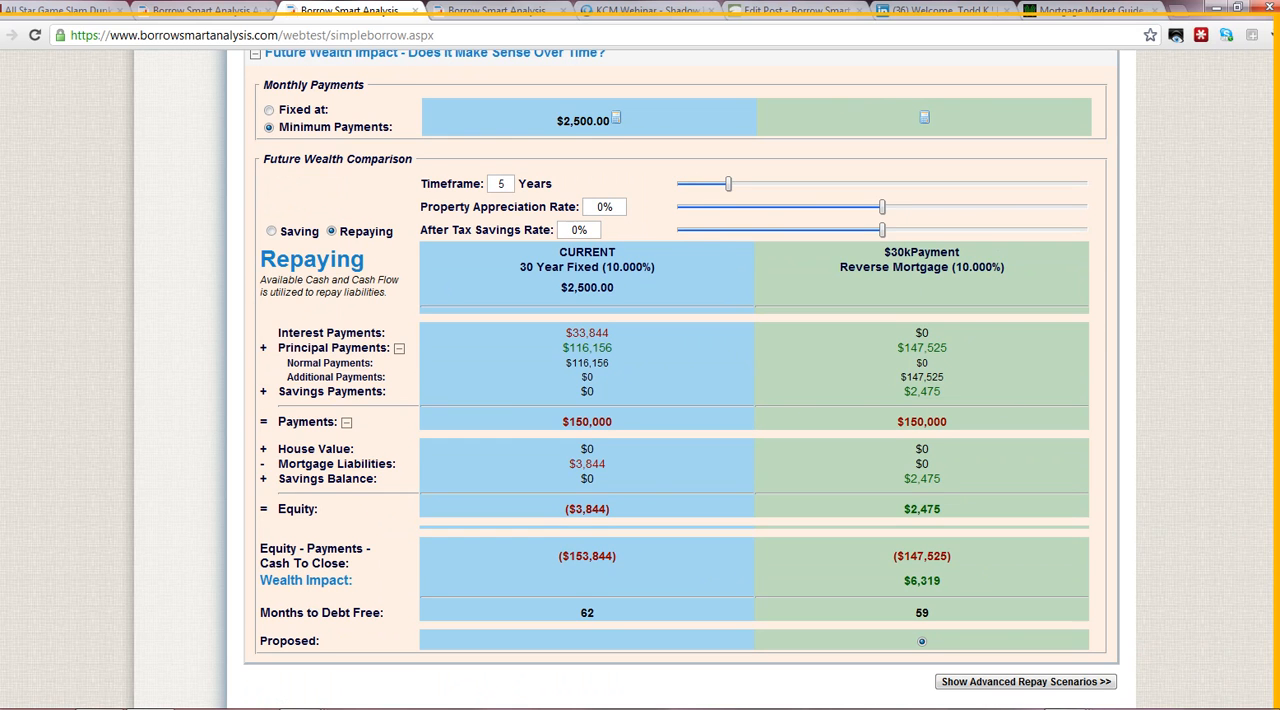